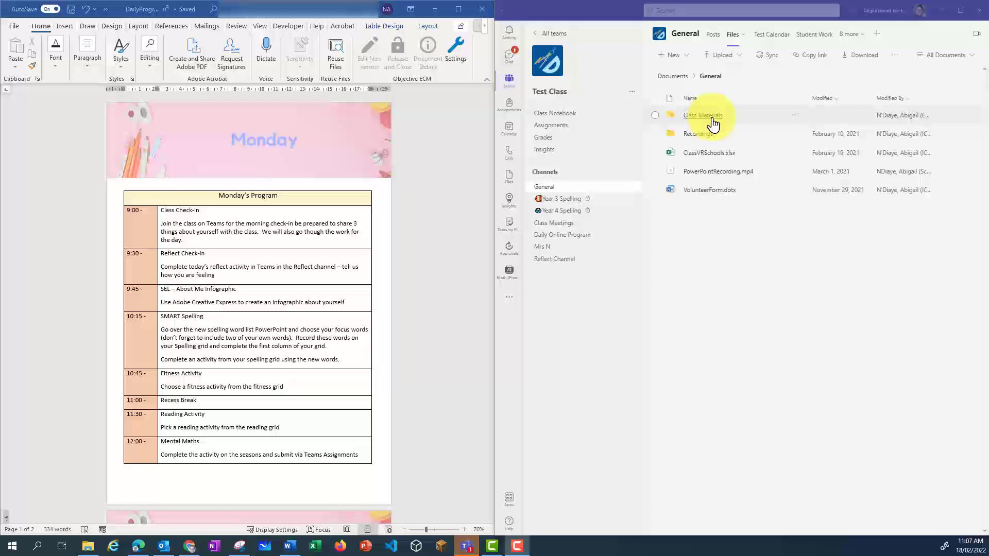
Browse the General channel files through Class Materials, Daily Resources, Term 1 and Week 1 to Monday.
click(713, 124)
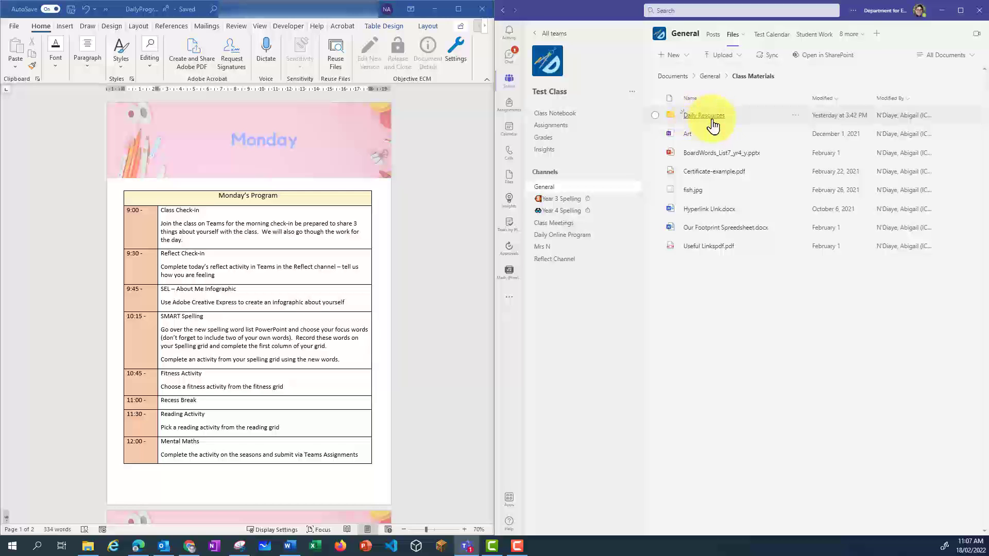
click(712, 124)
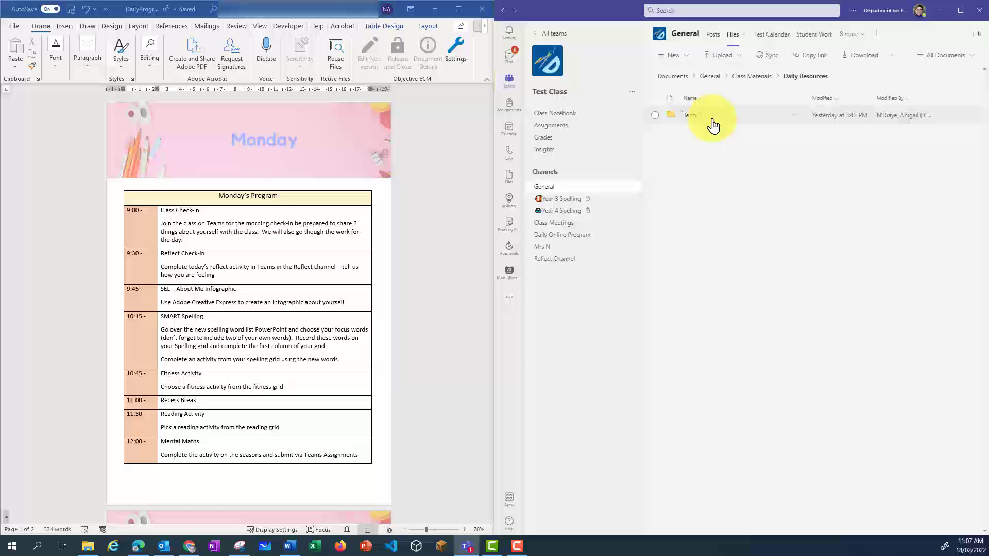
click(693, 118)
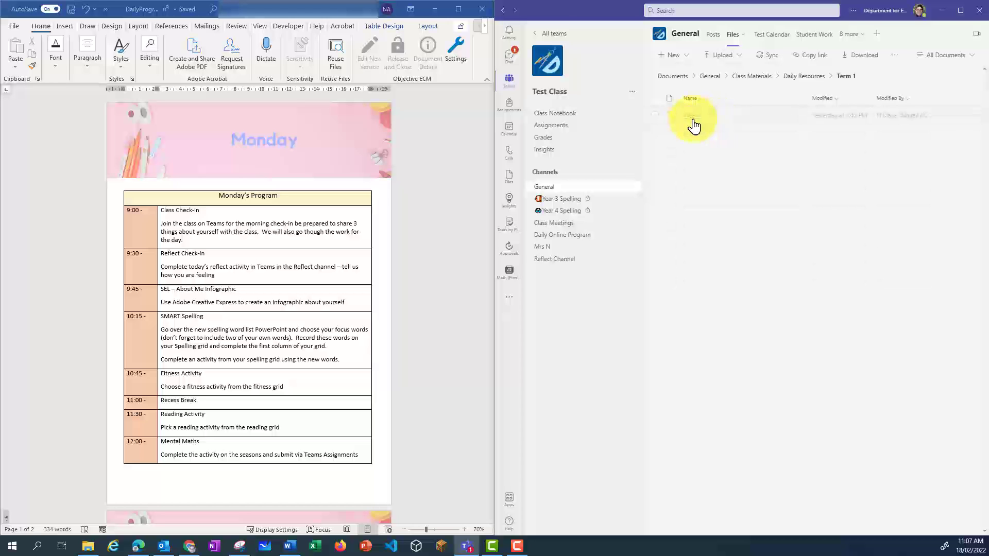
click(694, 120)
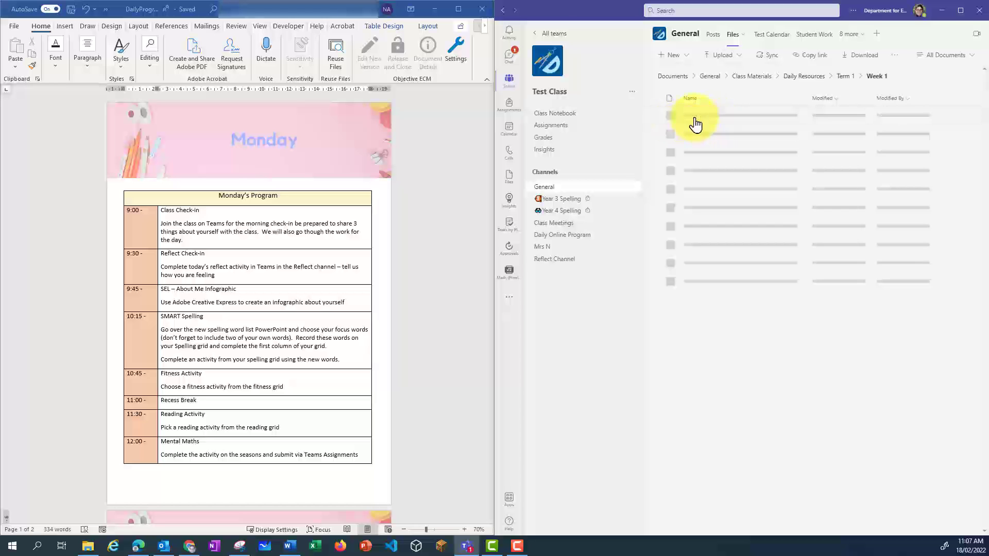
click(690, 119)
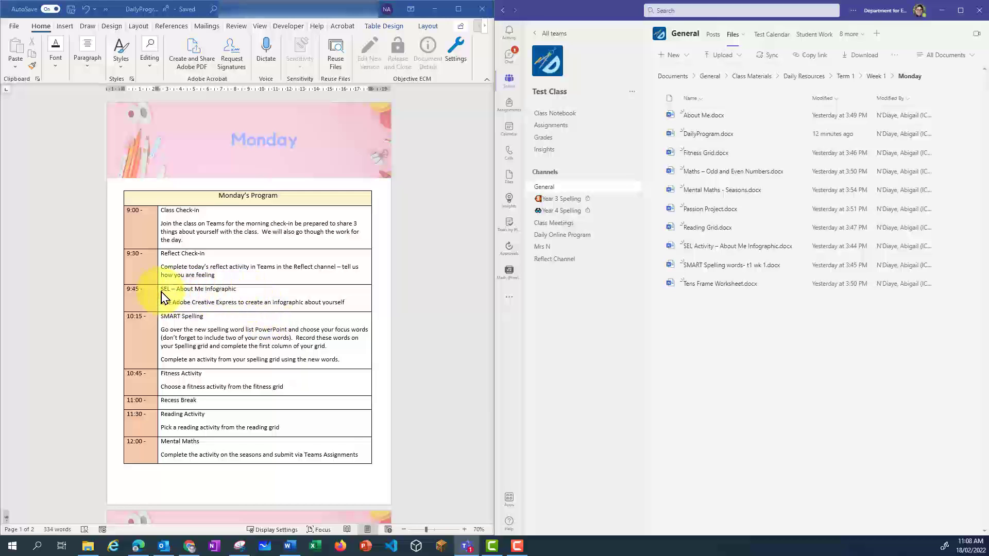
Hyperlink the 9:45 SEL – About Me Infographic heading to SEL Activity – About Me Infographic.docx.
drag(242, 295, 160, 290)
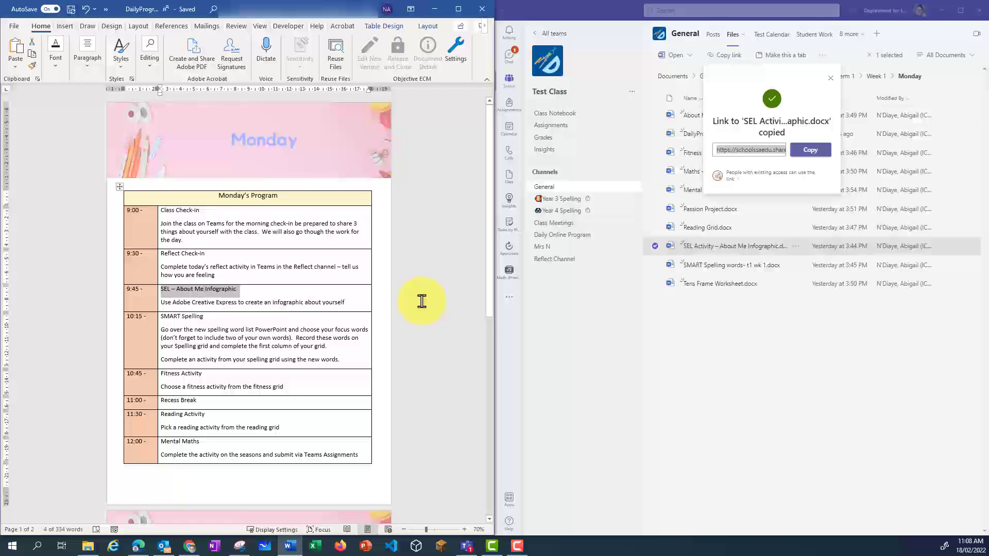
key(ctrl+k)
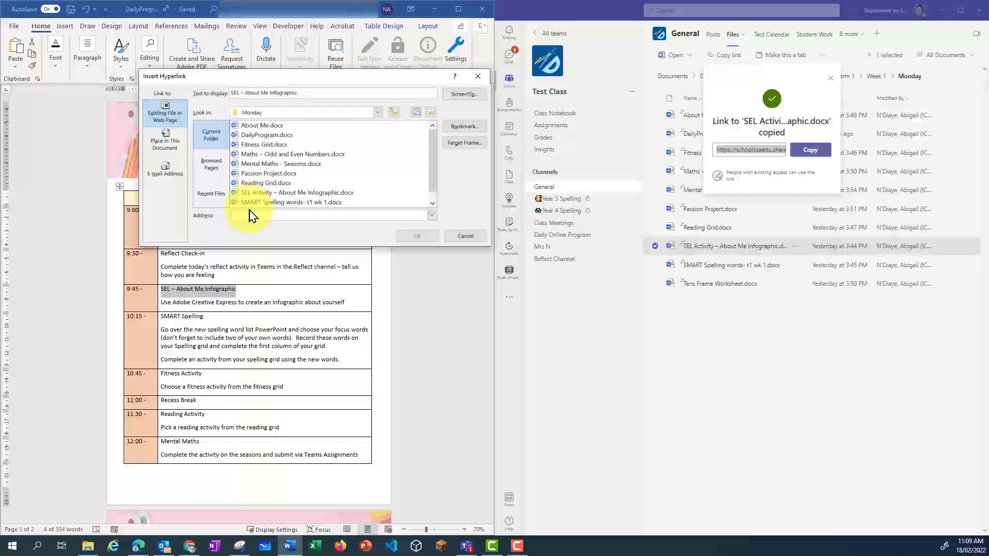
click(255, 195)
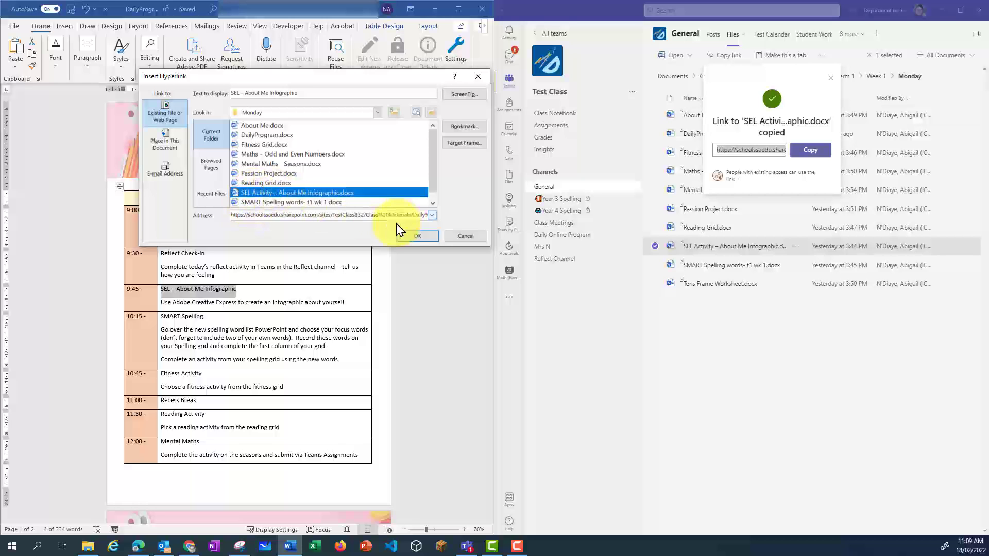
click(419, 240)
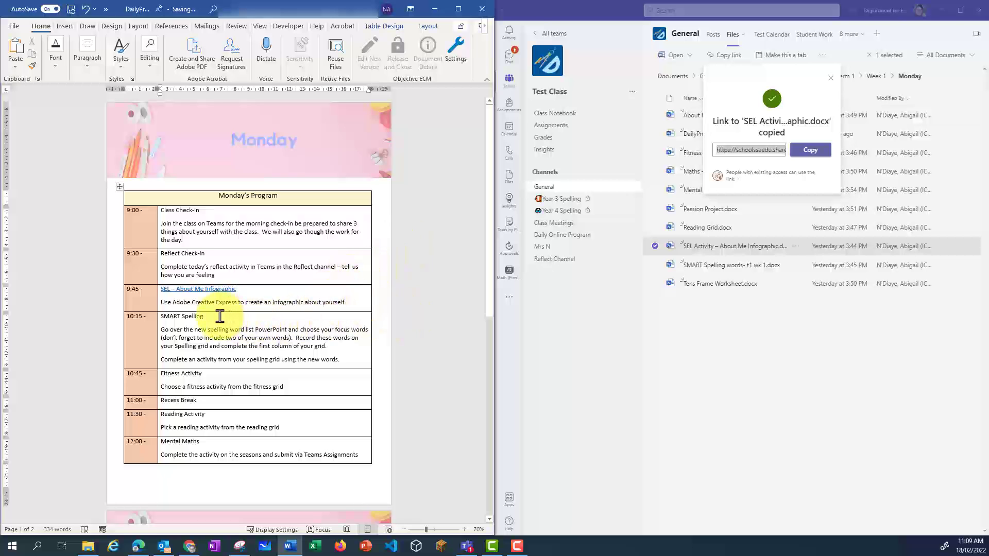
Link SMART Spelling to its spelling words document and Fitness Activity to the Fitness Grid.
drag(211, 317, 161, 317)
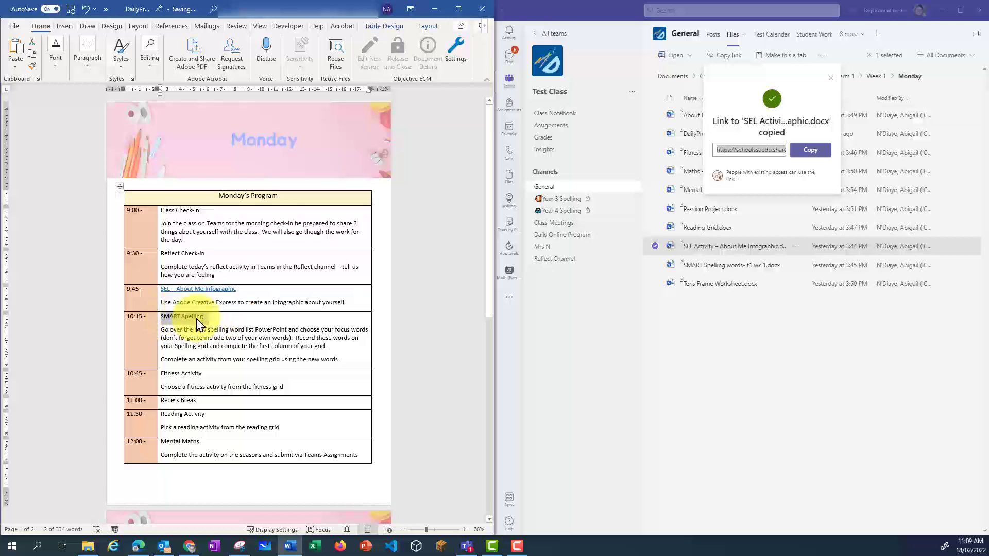
key(ctrl+k)
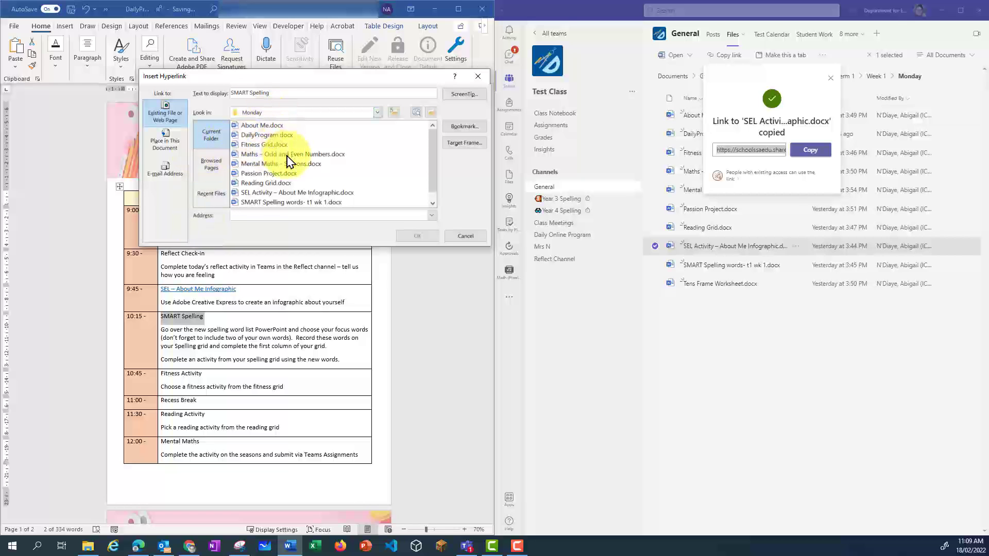
click(255, 202)
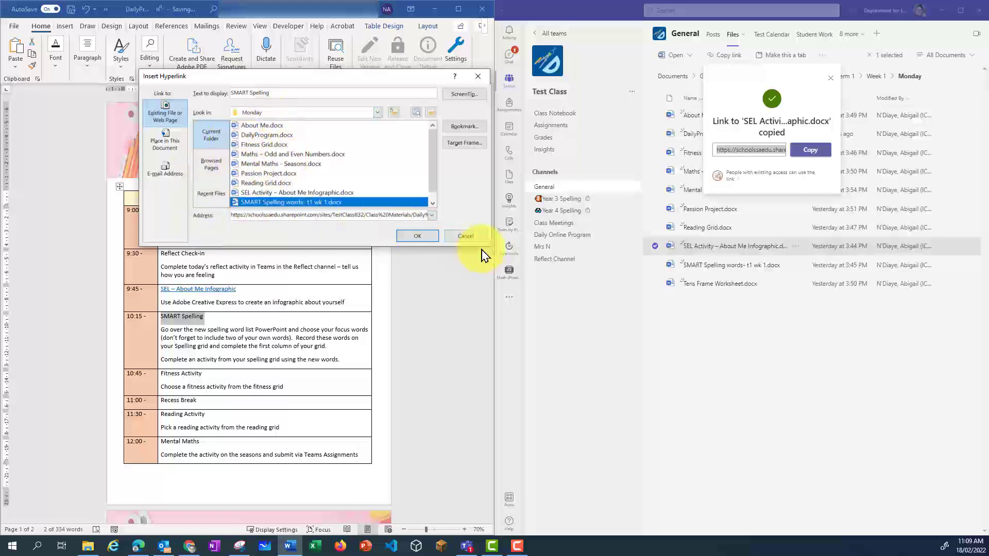
click(418, 237)
drag(202, 374, 160, 374)
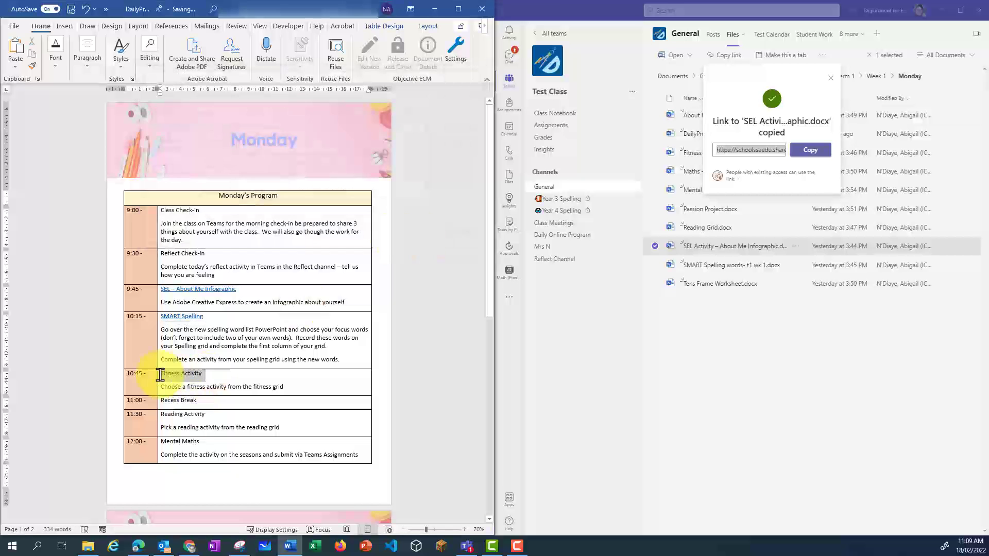
key(ctrl+k)
click(417, 236)
Link Reading Activity to the Reading Grid and Mental Maths to the Mental Maths – Seasons document.
drag(160, 415, 159, 441)
key(ctrl+k)
click(268, 183)
key(Return)
key(ctrl+k)
click(267, 164)
click(417, 235)
Link Writing to its activity document and Maths – Odds and Evens to Maths – Odd and Even Numbers.
scroll(464, 360, down, 6)
double_click(171, 289)
key(ctrl+k)
click(291, 193)
key(Return)
drag(227, 339, 160, 339)
key(ctrl+k)
click(289, 154)
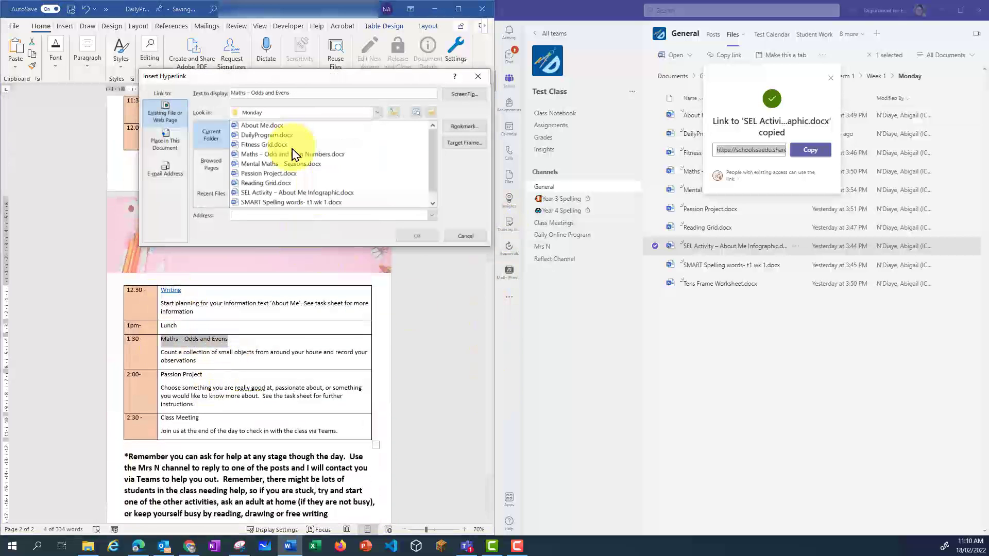
key(Return)
Link the Passion Project heading to the Passion Project document.
drag(203, 379, 165, 379)
key(ctrl+k)
click(278, 173)
click(415, 236)
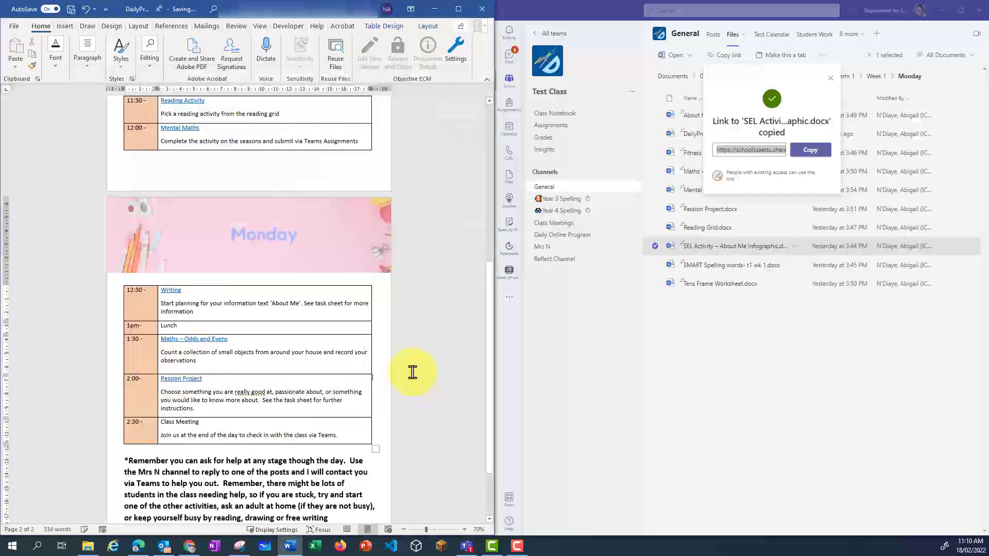
scroll(411, 369, up, 10)
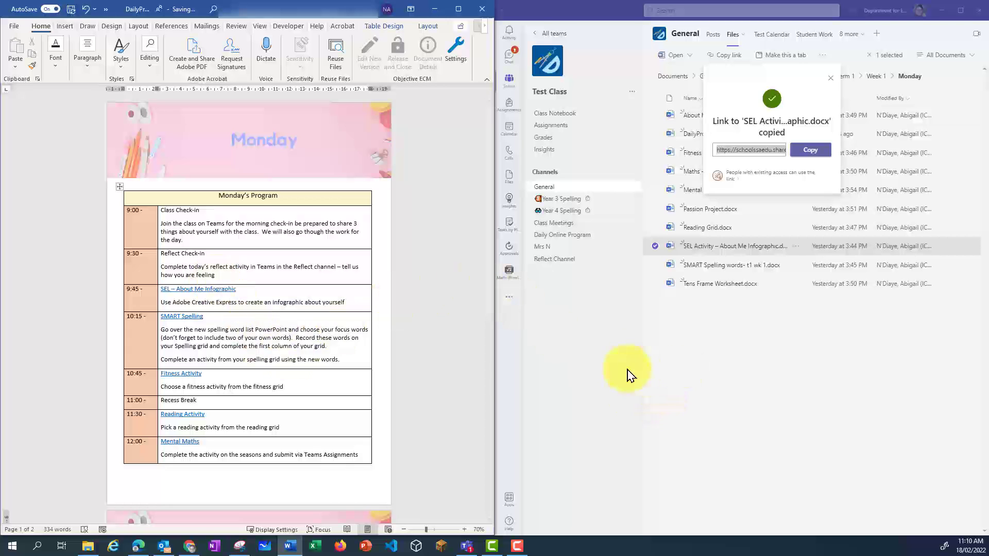
Open the Daily Class Meeting details from the Class Meetings channel.
click(829, 78)
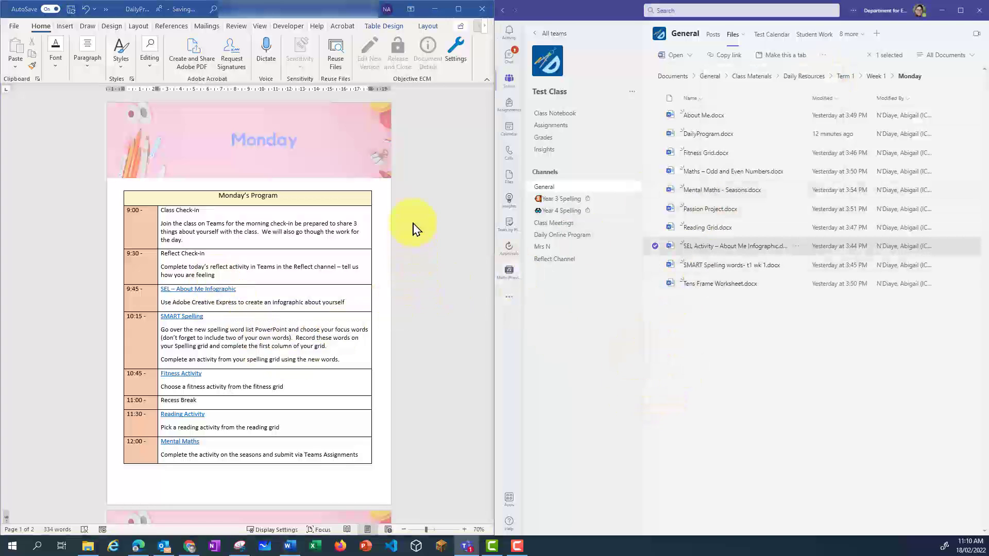
click(564, 240)
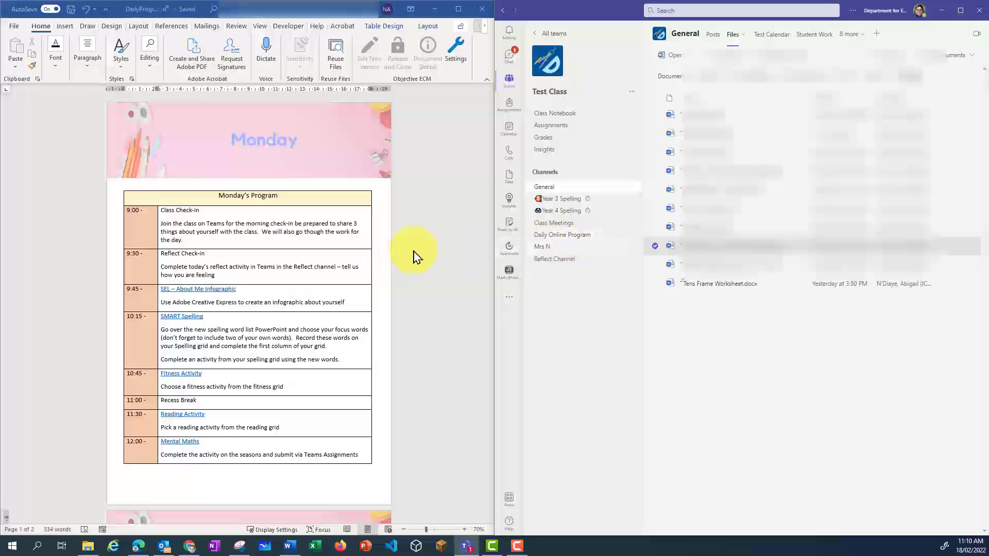
click(625, 222)
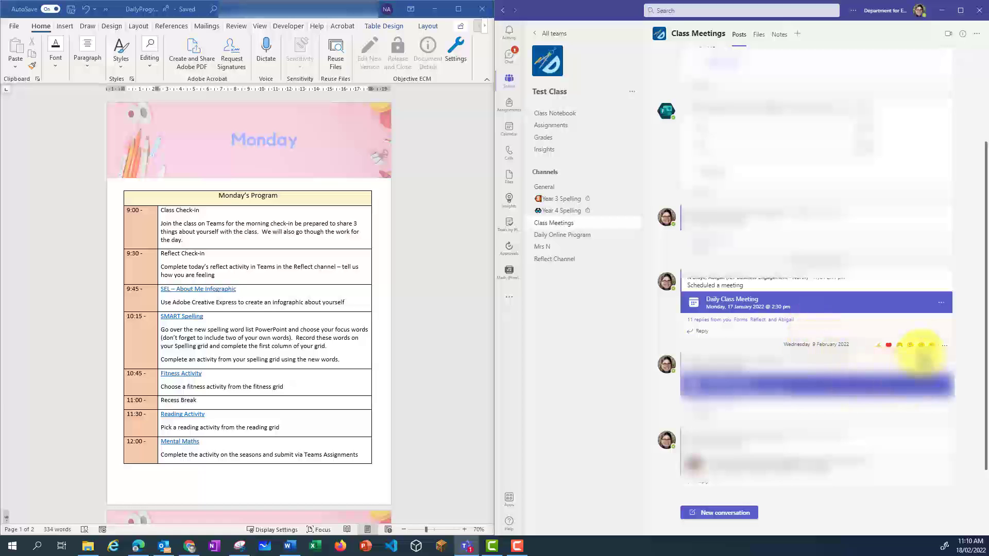
click(940, 305)
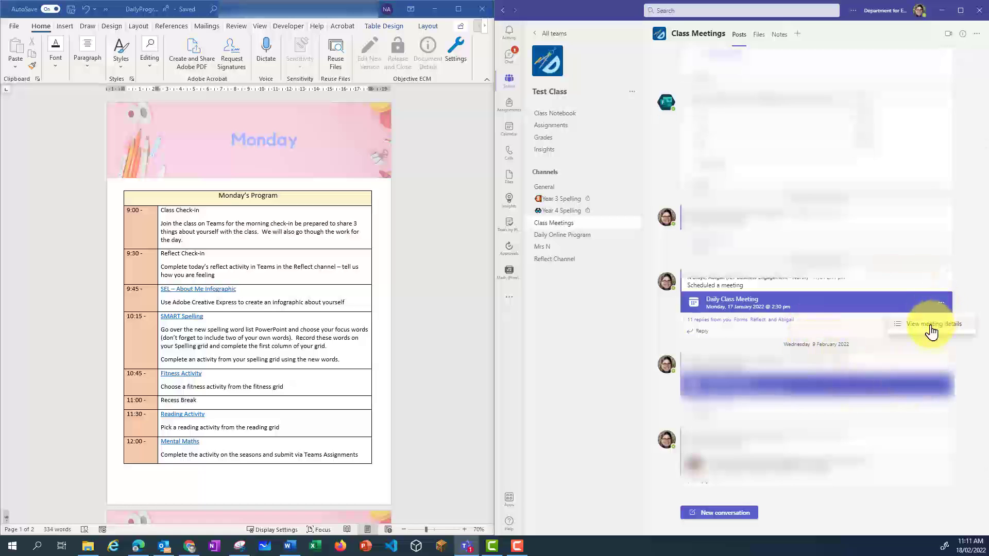
click(933, 325)
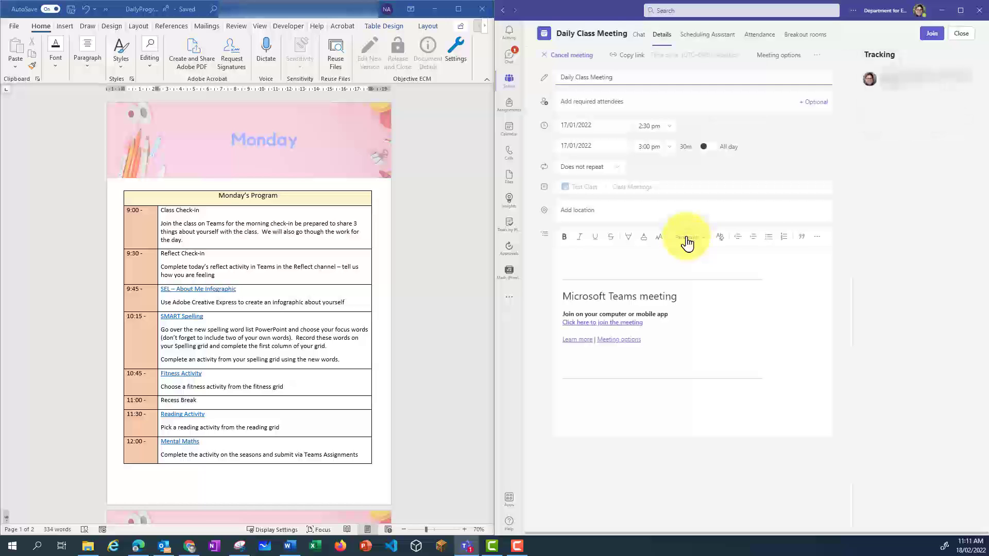
Copy the meeting's join link and return to the Word document.
drag(641, 322, 536, 327)
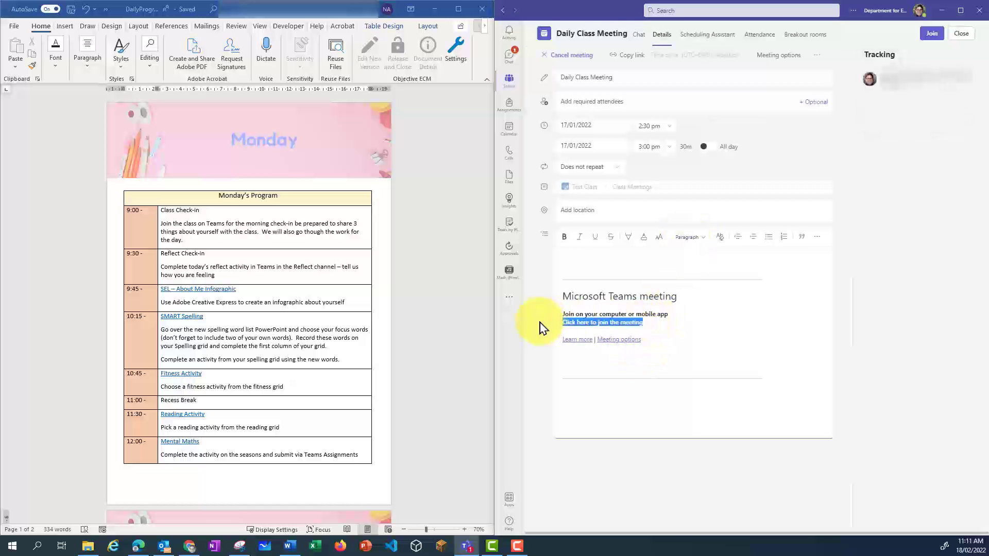
right_click(577, 320)
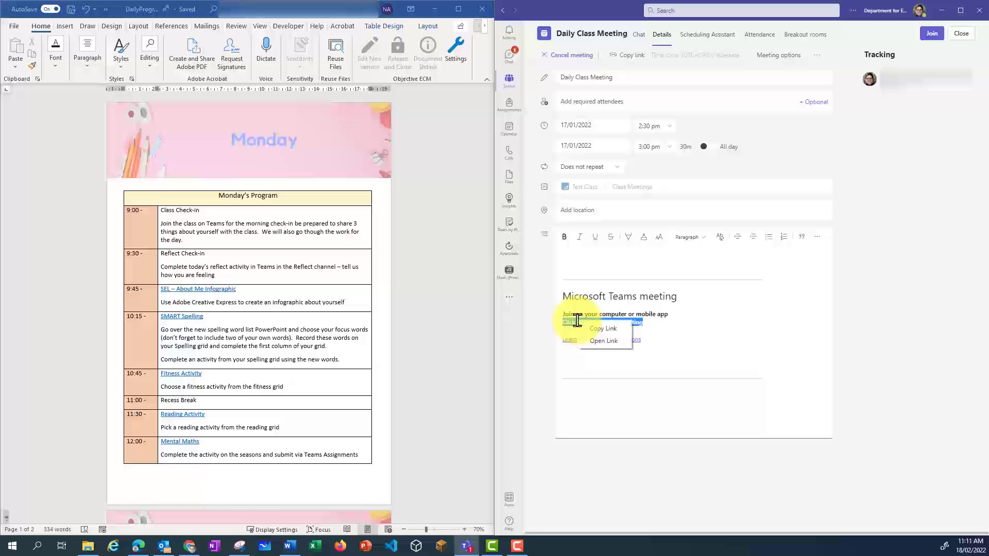
click(602, 329)
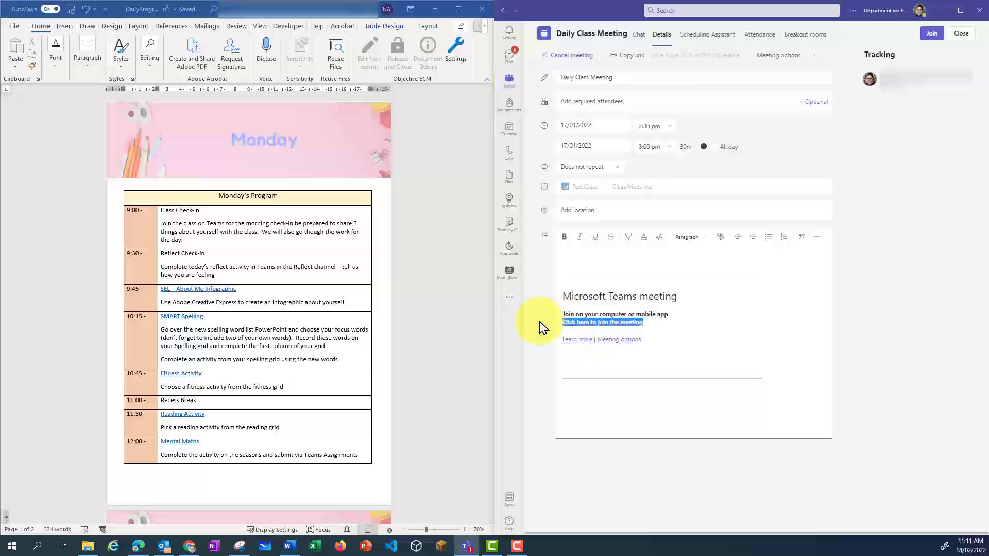
click(208, 212)
Hyperlink the 9:00 Class Check-in heading to the copied join link, then close the meeting details.
triple_click(174, 213)
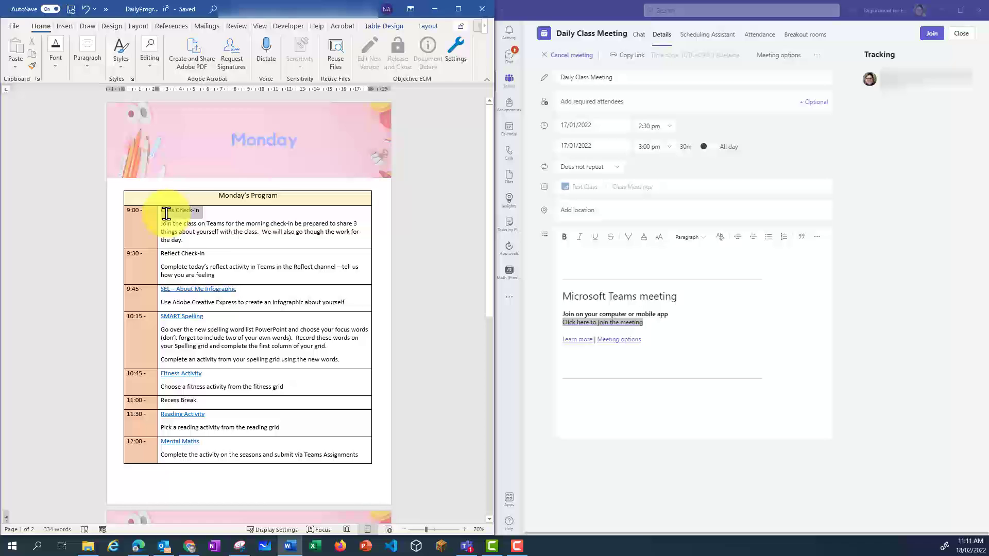
key(ctrl+k)
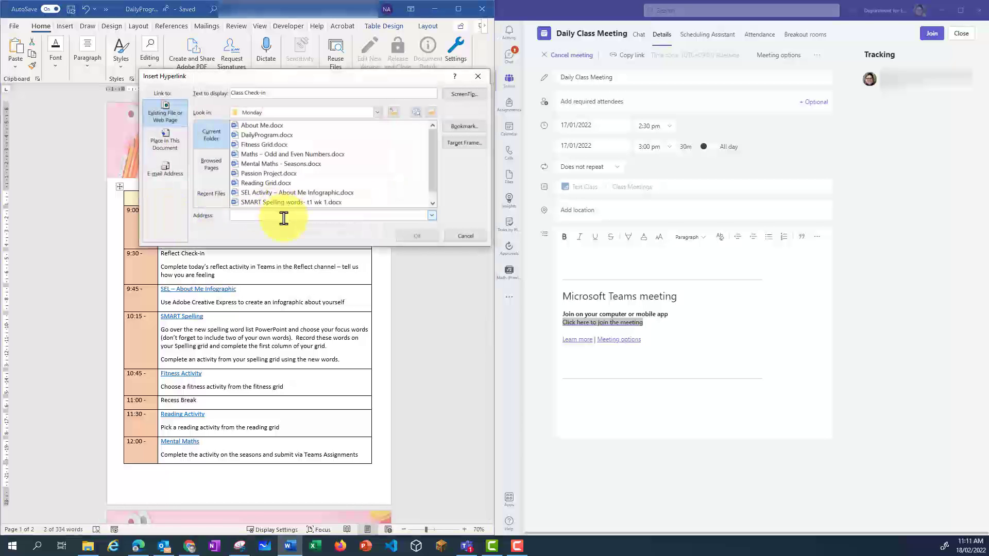
key(ctrl+v)
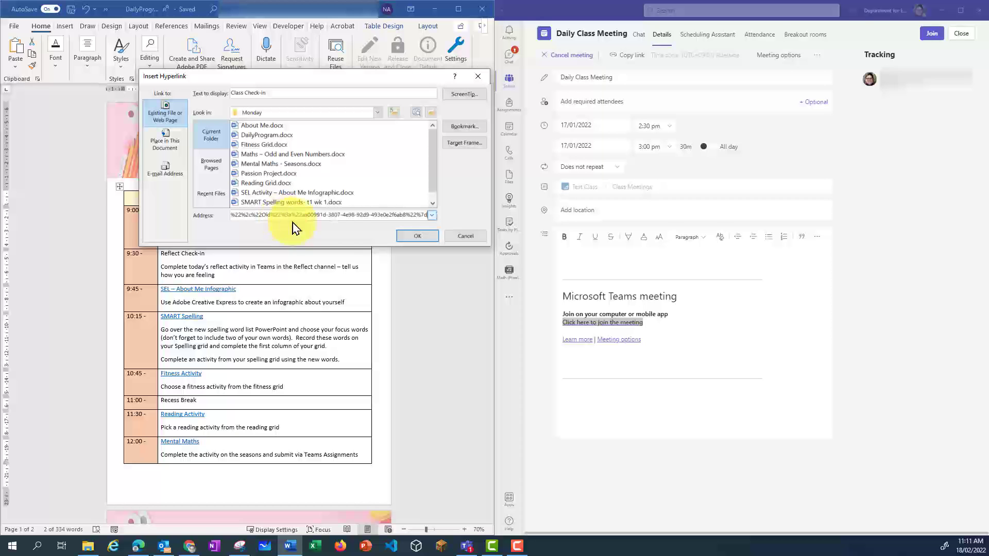
click(412, 236)
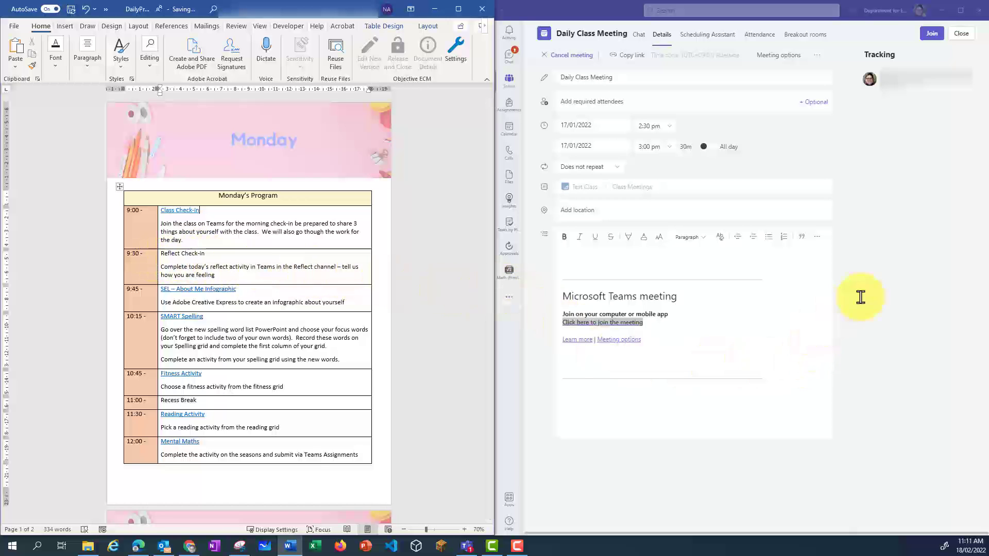
click(962, 34)
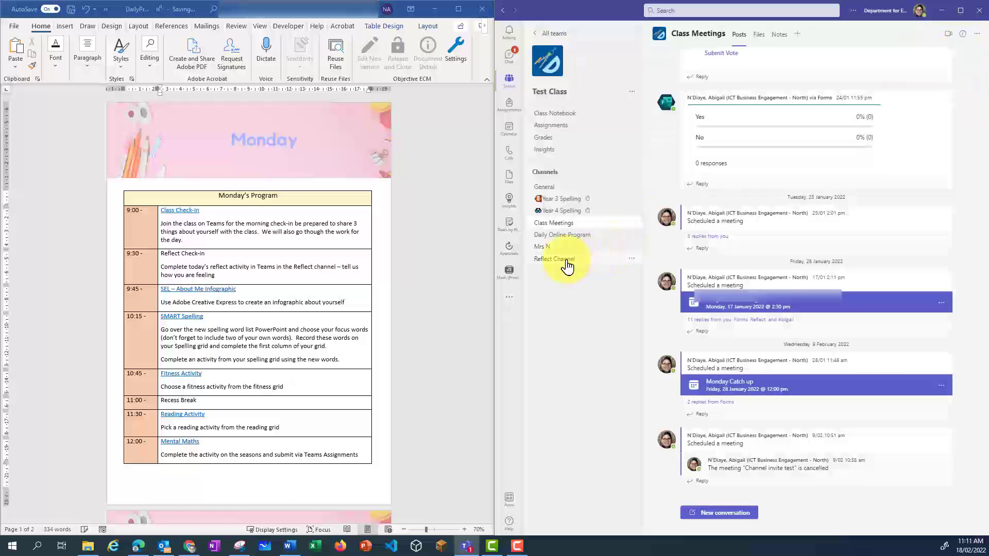
Copy the link to the Reflect Channel's 'How are you feeling today?' post, then select Reflect Check-in in Word.
click(567, 264)
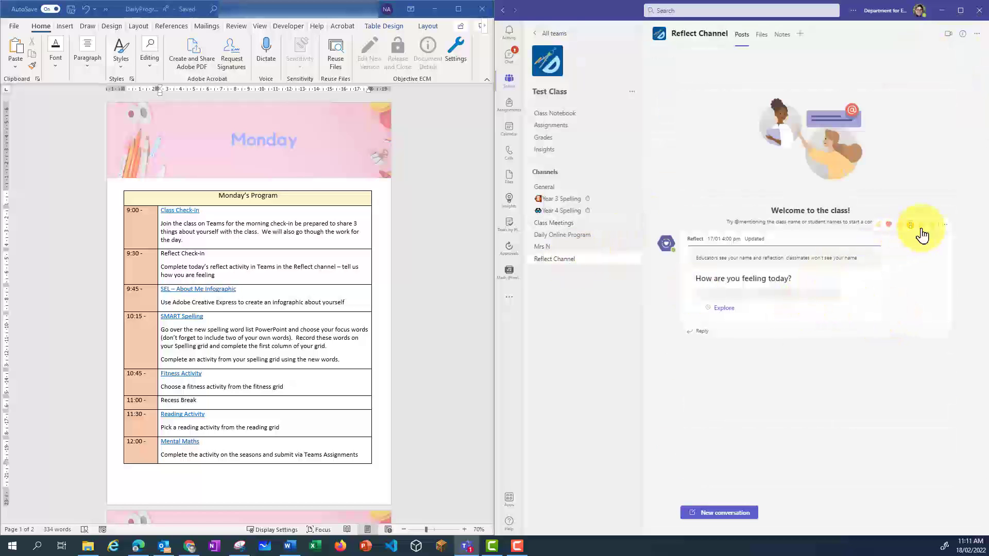
click(944, 226)
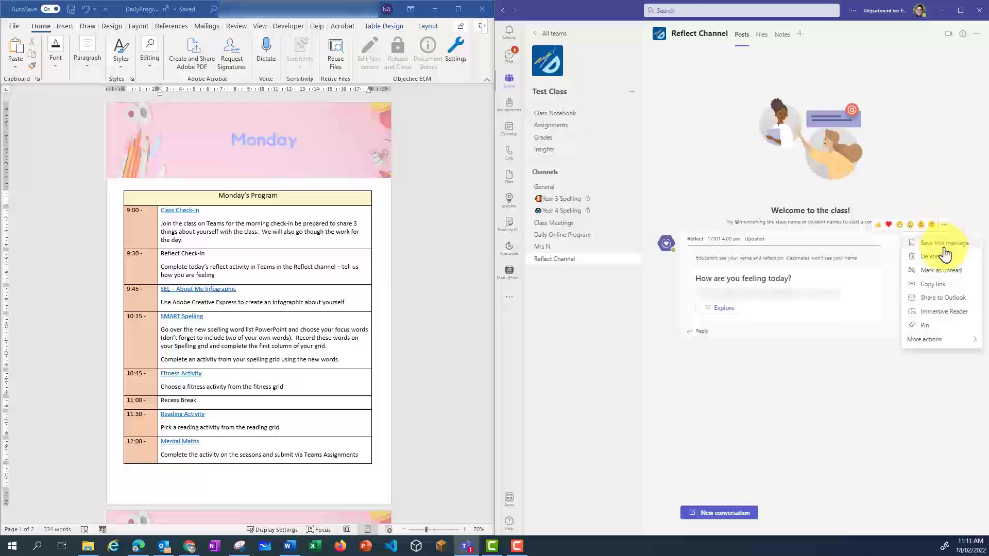
click(929, 286)
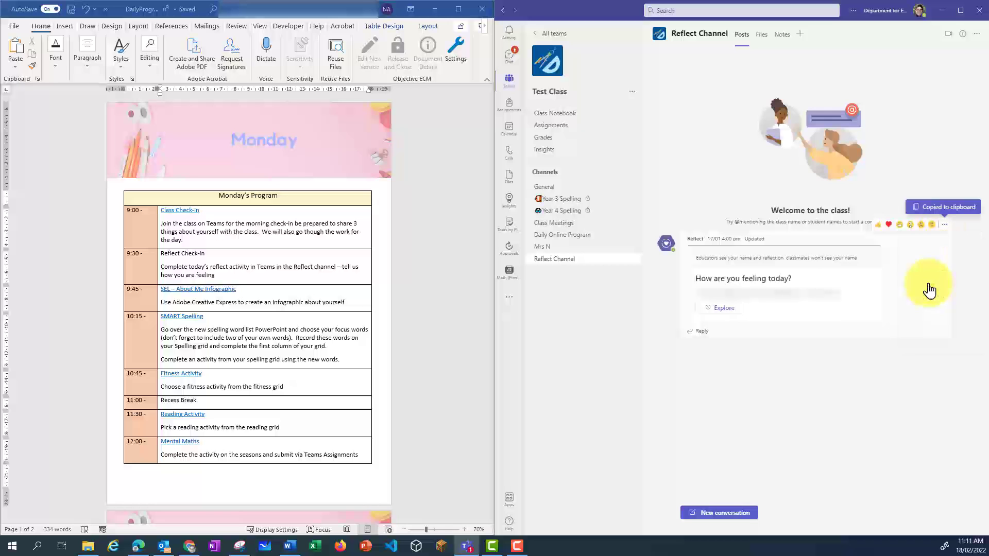
click(212, 254)
drag(211, 254, 175, 260)
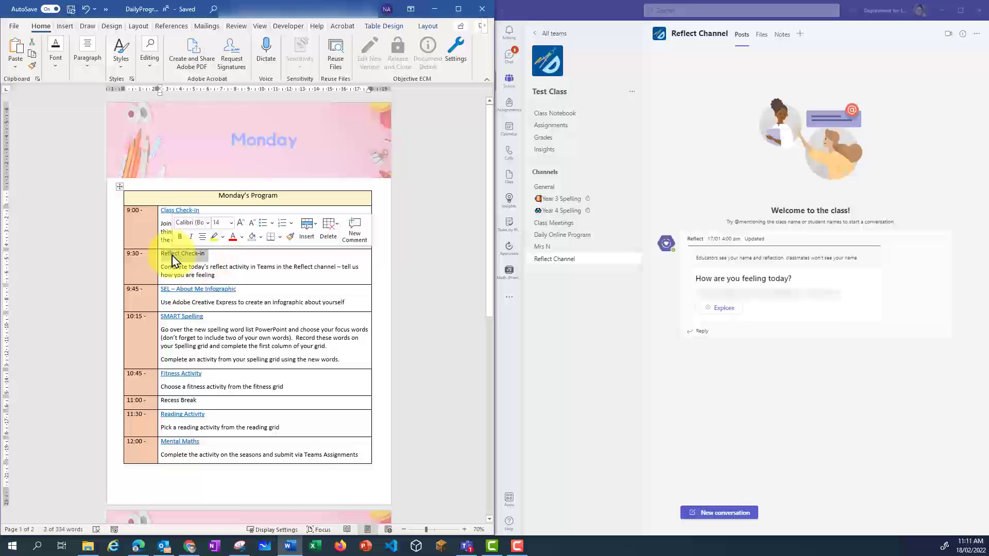
Set the copied Reflect post link as the hyperlink address for the 9:30 Reflect Check-in heading.
key(ctrl+k)
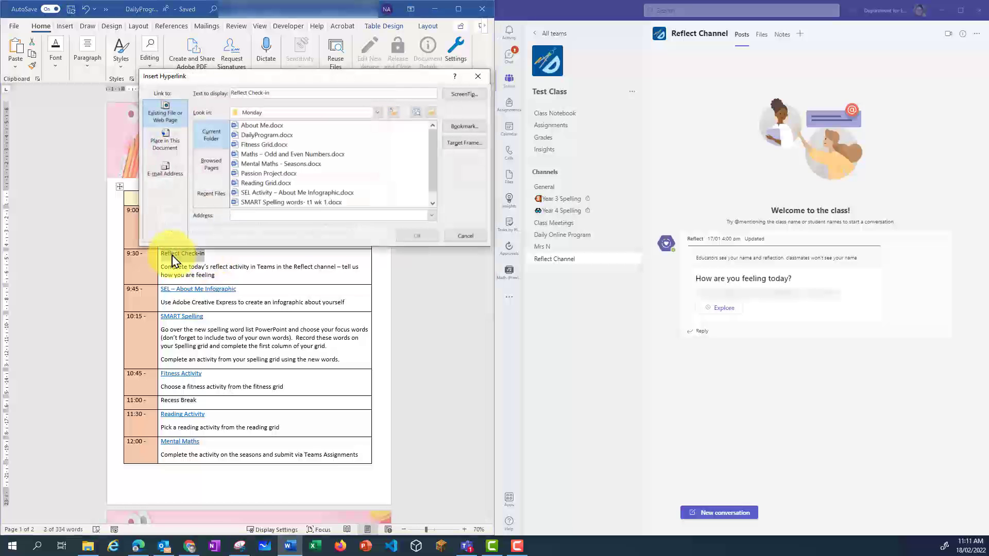
key(ctrl+v)
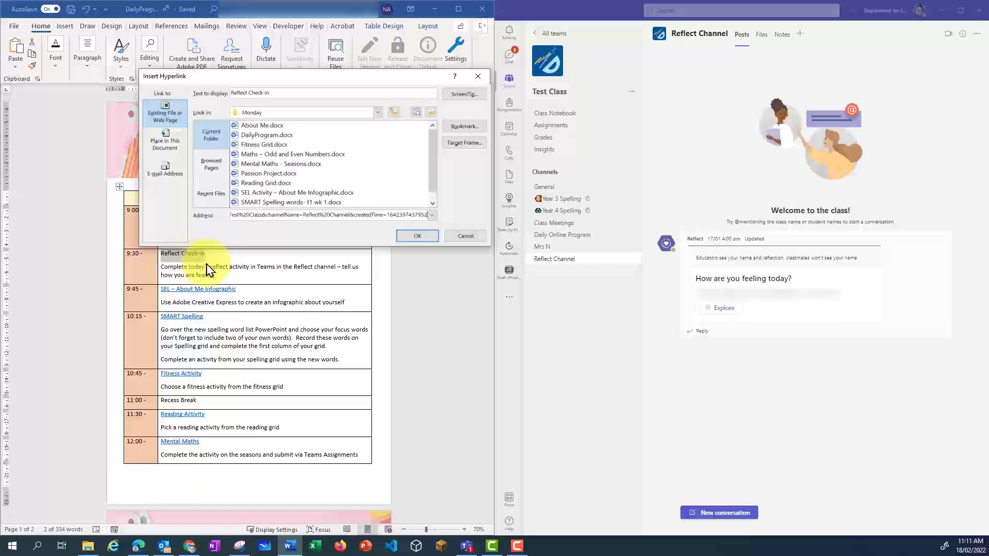
click(416, 235)
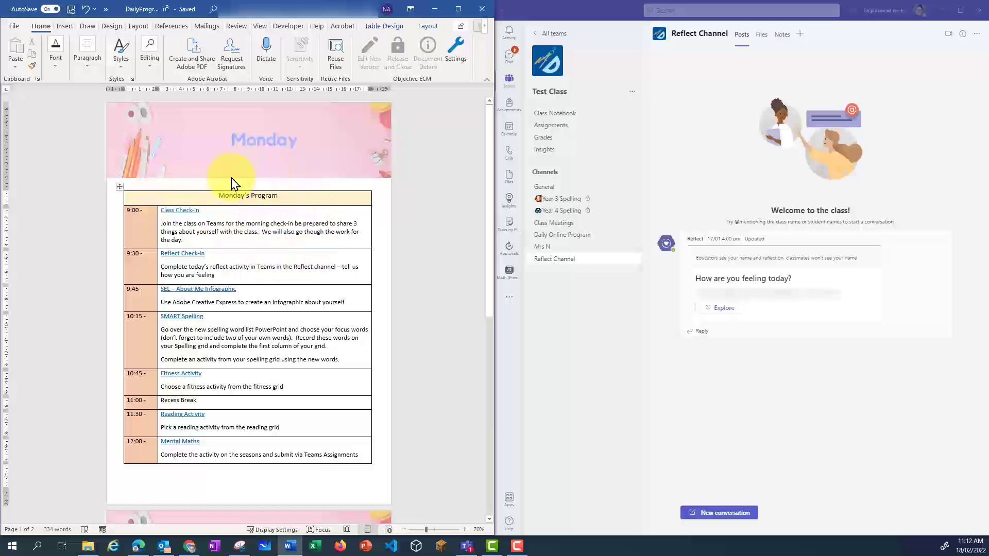
Select the entire Monday's Program table with its move handle and copy it.
click(119, 186)
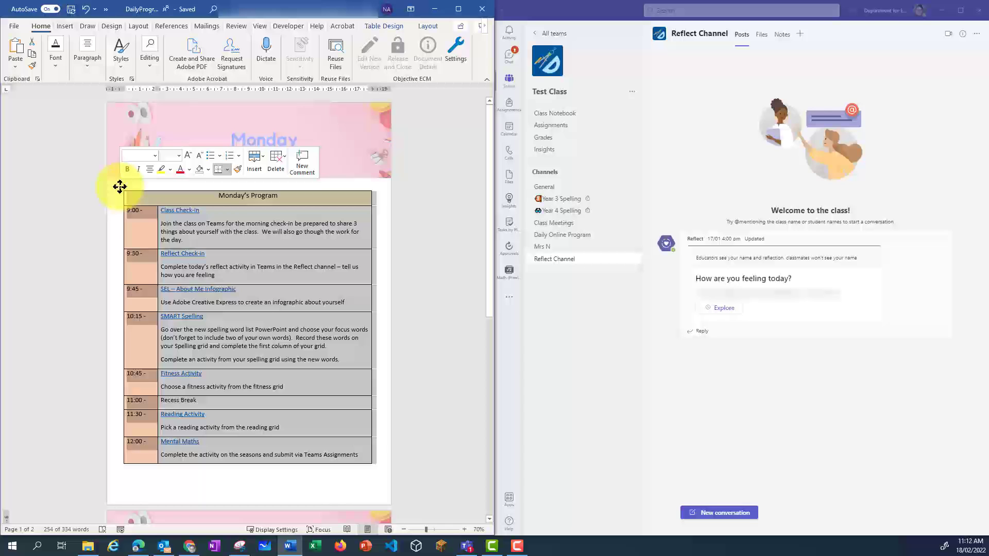
key(ctrl+c)
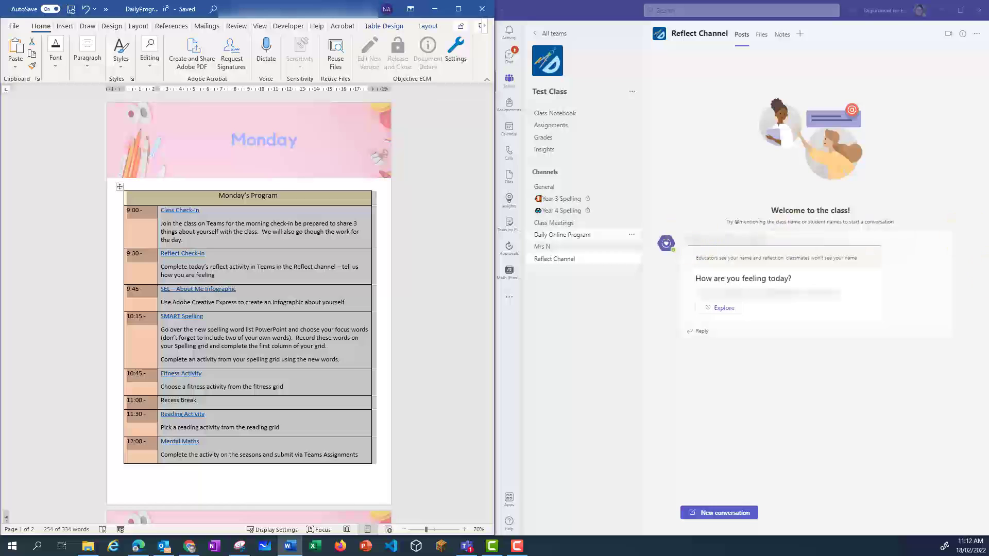
Create an announcement in Daily Online Program headed Monday's Program, with the copied schedule table pasted into its body.
click(562, 234)
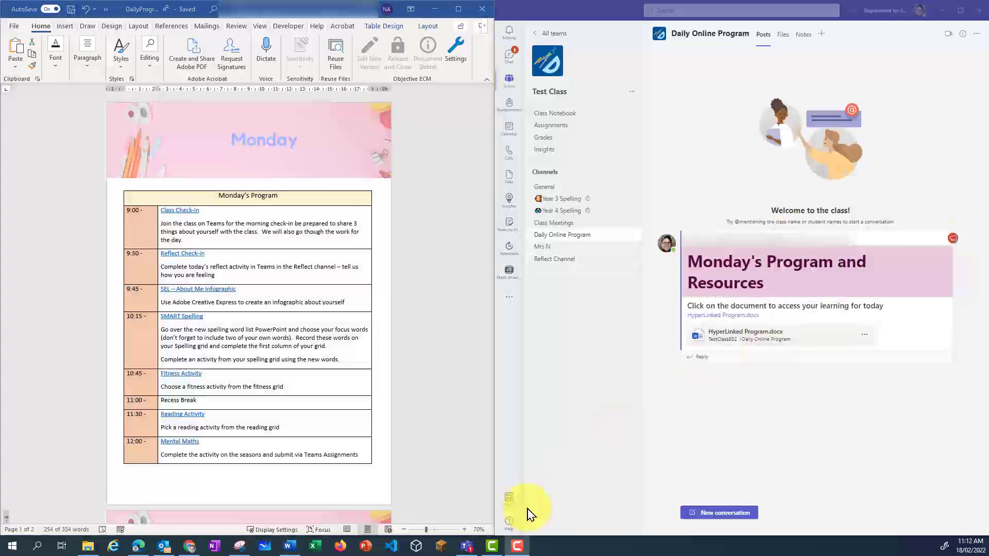
click(729, 513)
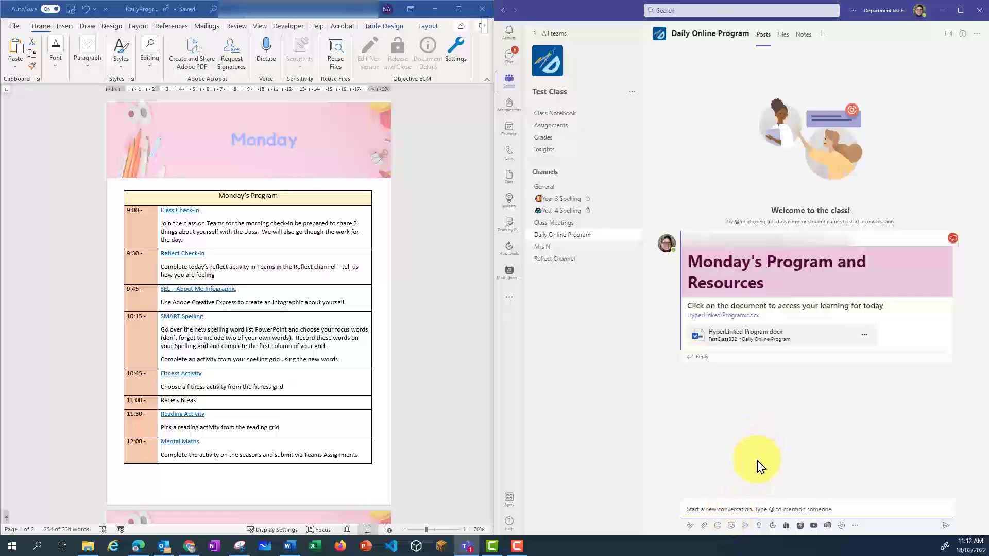
click(690, 527)
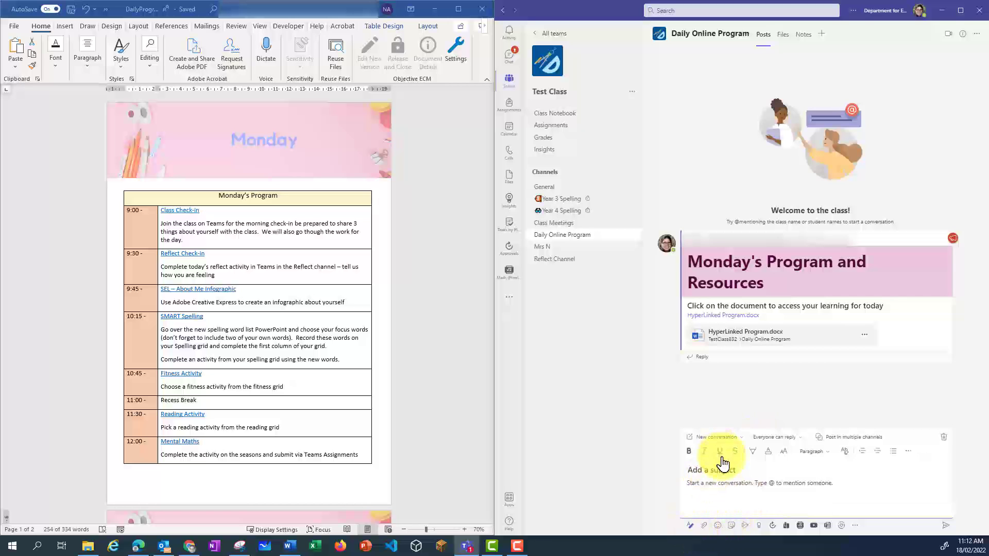
click(744, 441)
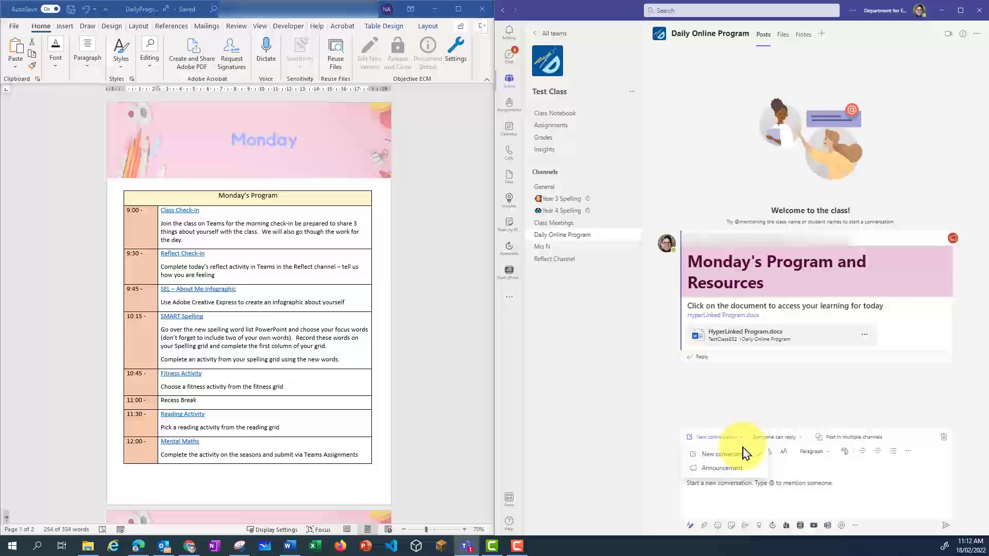
click(735, 472)
text(Monday's Program)
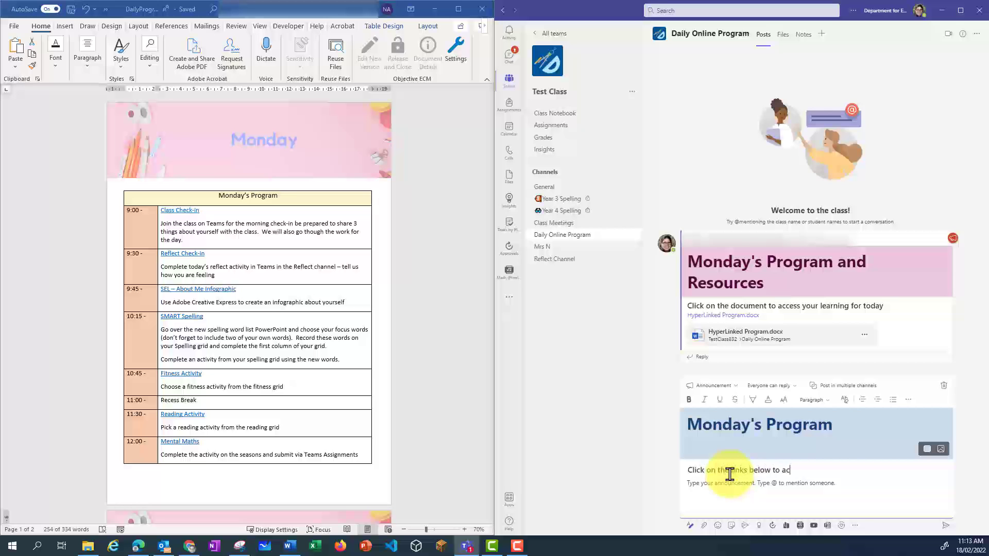
text(uments)
click(693, 490)
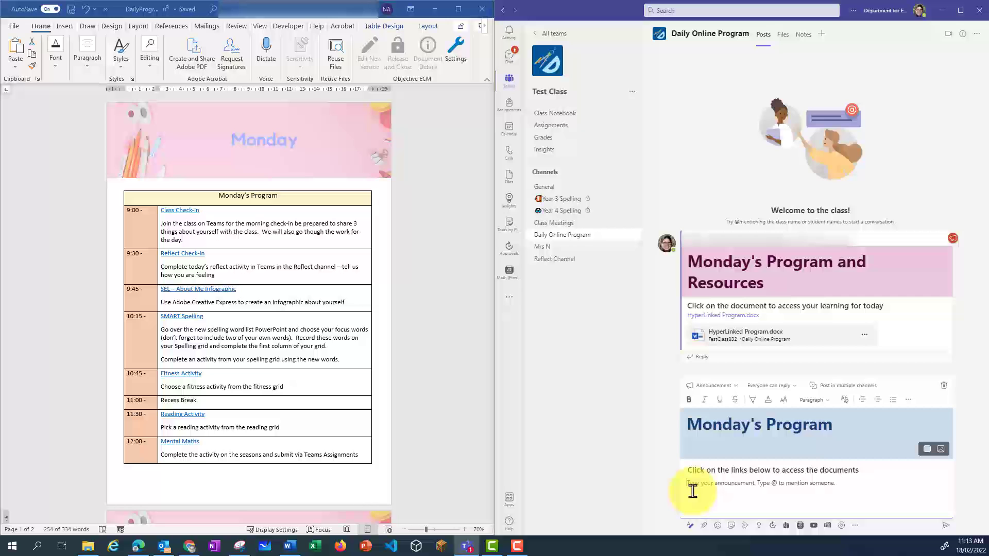
key(ctrl+v)
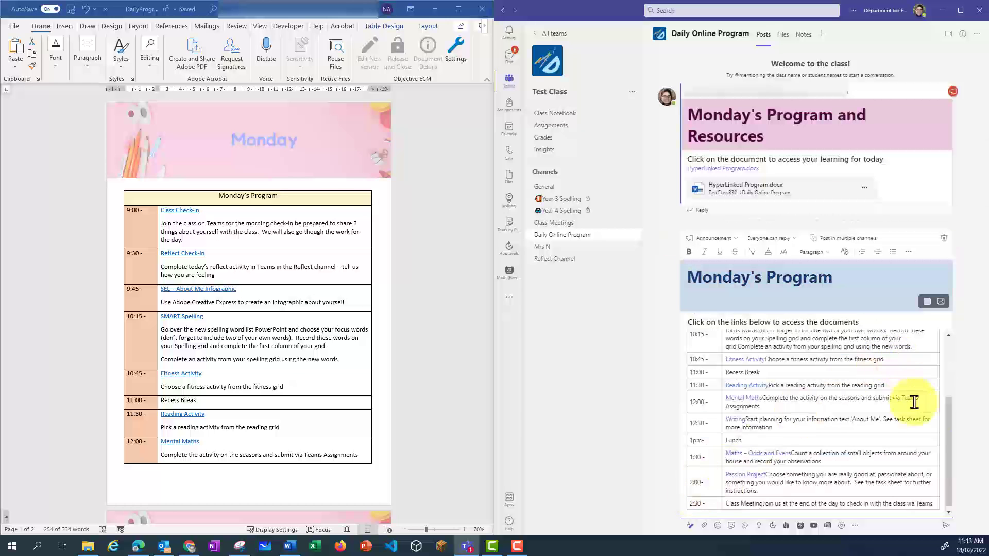
Move the 9:00, 9:30 and following descriptions onto new lines below their linked titles.
drag(950, 434, 949, 346)
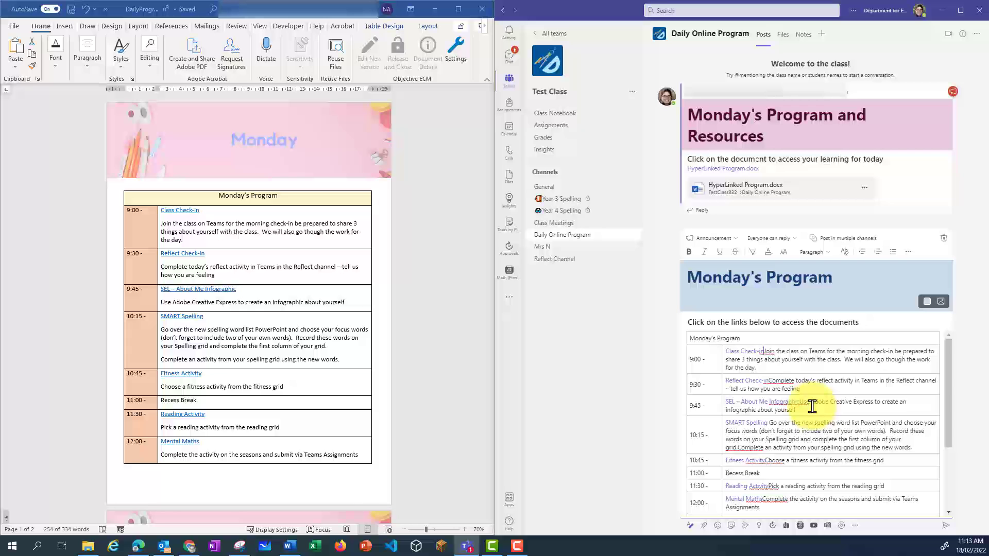
key(Return)
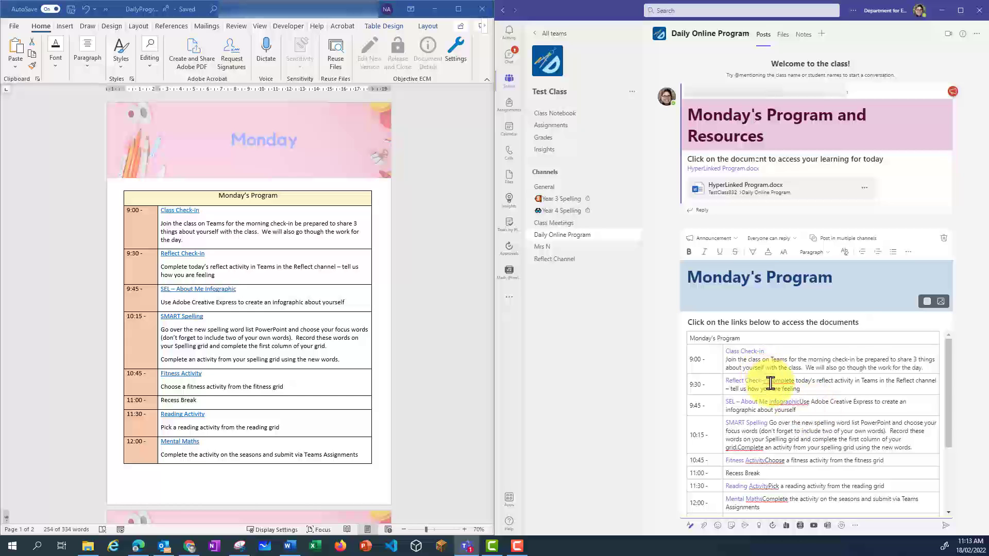
click(768, 381)
key(Return)
click(798, 410)
key(Return)
click(767, 431)
key(Return)
click(764, 477)
Split the remaining descriptions, from Writing through Start planning, onto their own lines and post the announcement.
key(Return)
scroll(772, 428, down, 3)
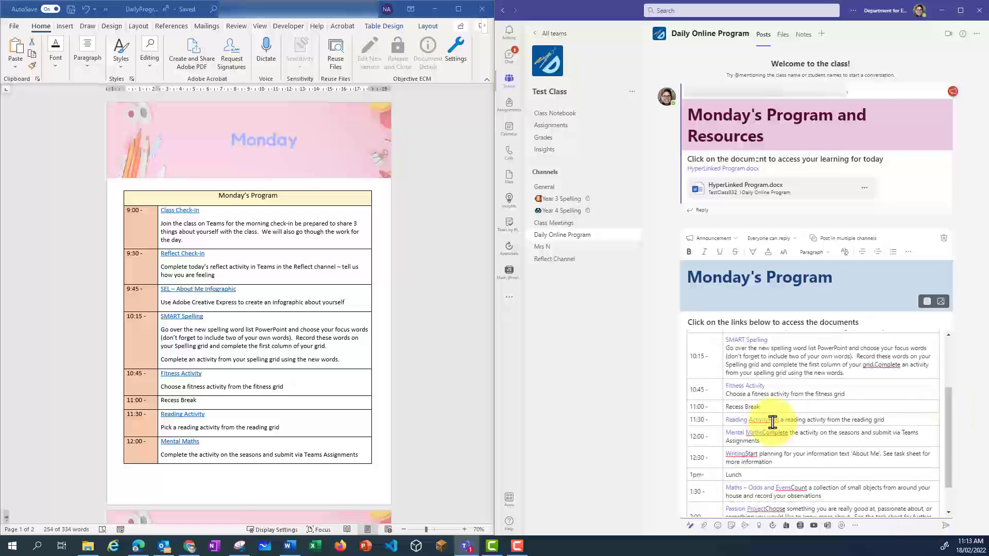
click(752, 468)
key(Return)
click(792, 449)
key(Return)
click(785, 470)
key(Return)
click(773, 499)
key(Return)
click(946, 526)
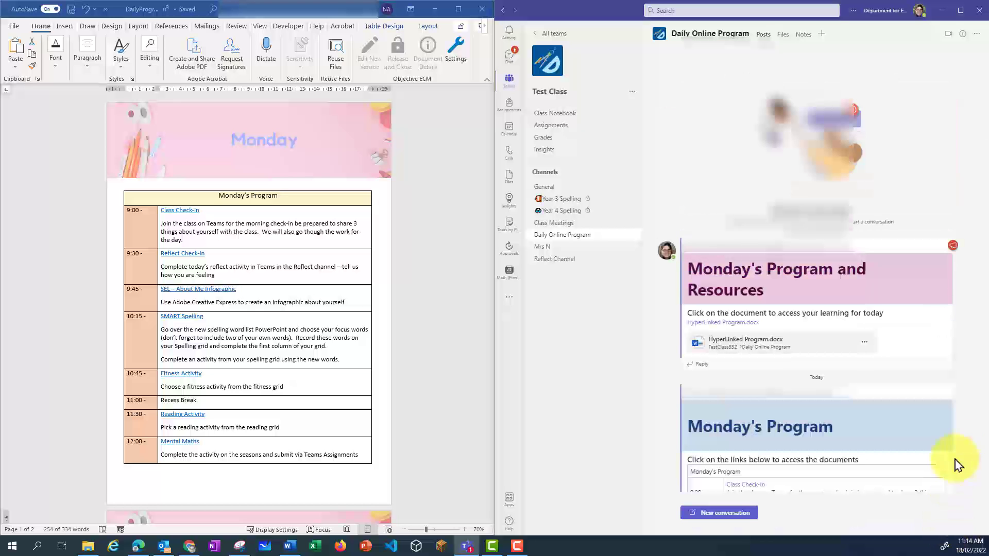
Open the SEL – About Me Infographic link from the post and enlarge its Word window to read the instructions.
scroll(978, 368, down, 7)
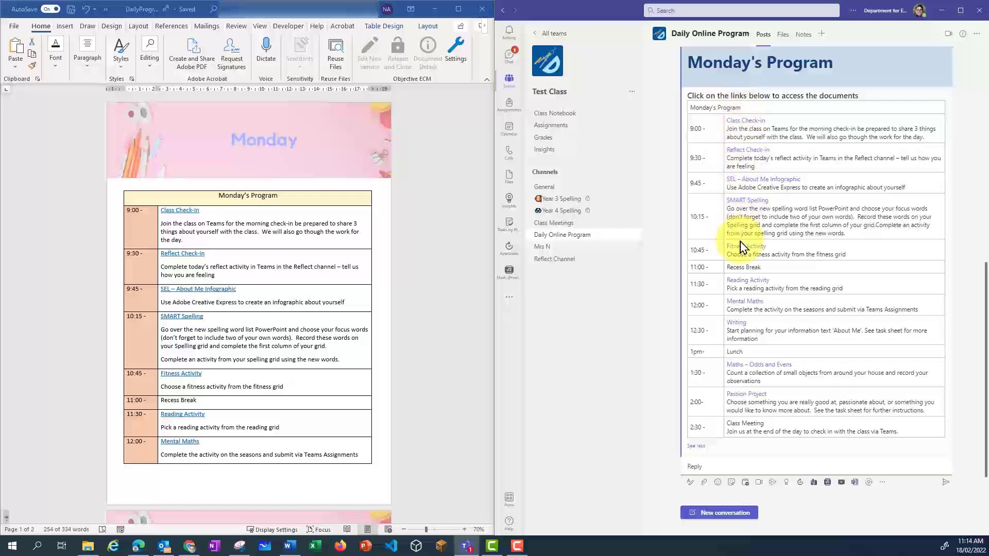
click(755, 180)
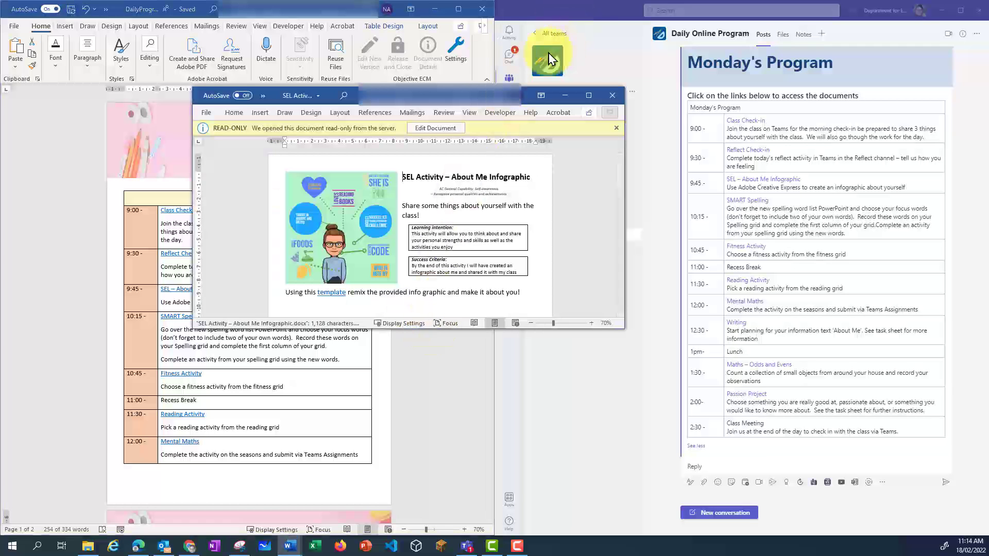
drag(453, 100, 272, 26)
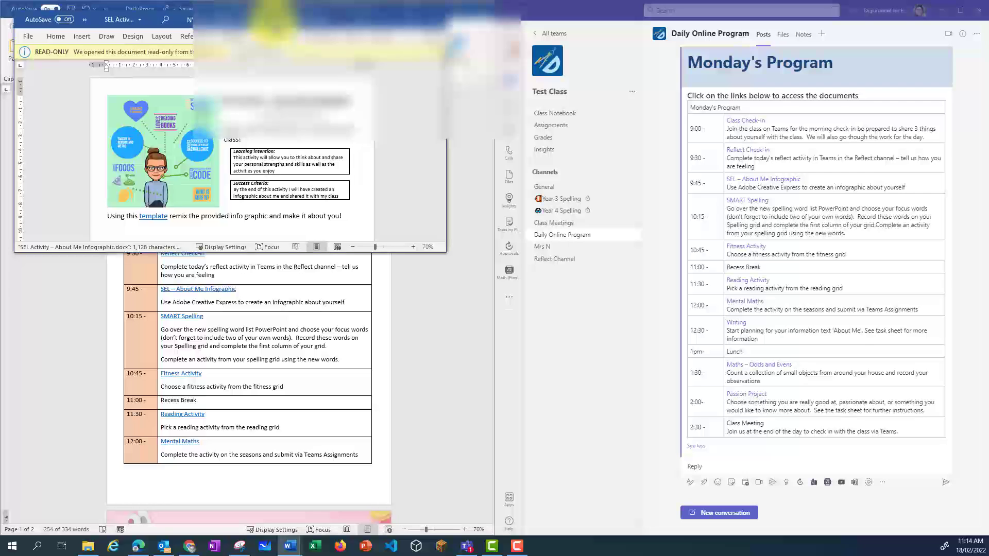
drag(352, 252, 387, 504)
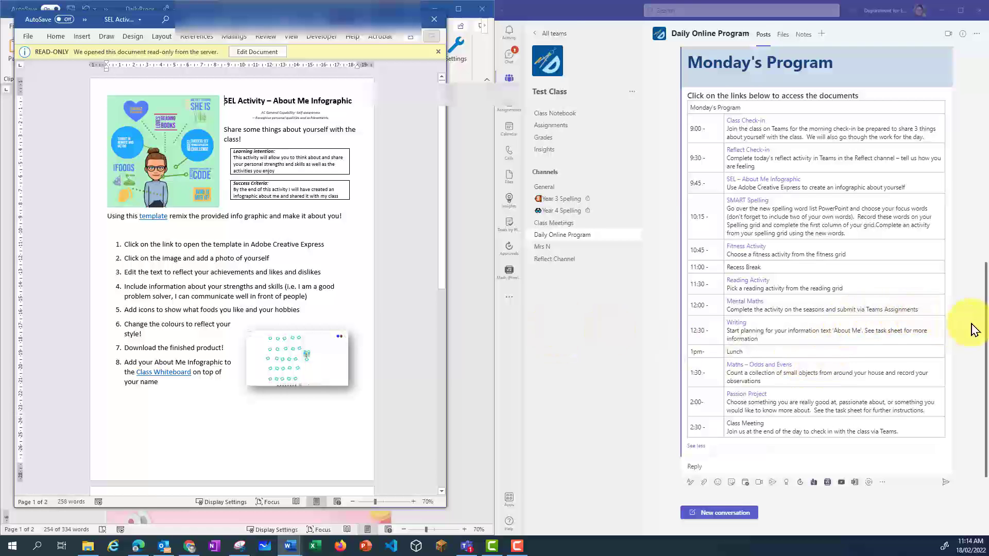
scroll(972, 327, up, 4)
scroll(972, 328, down, 4)
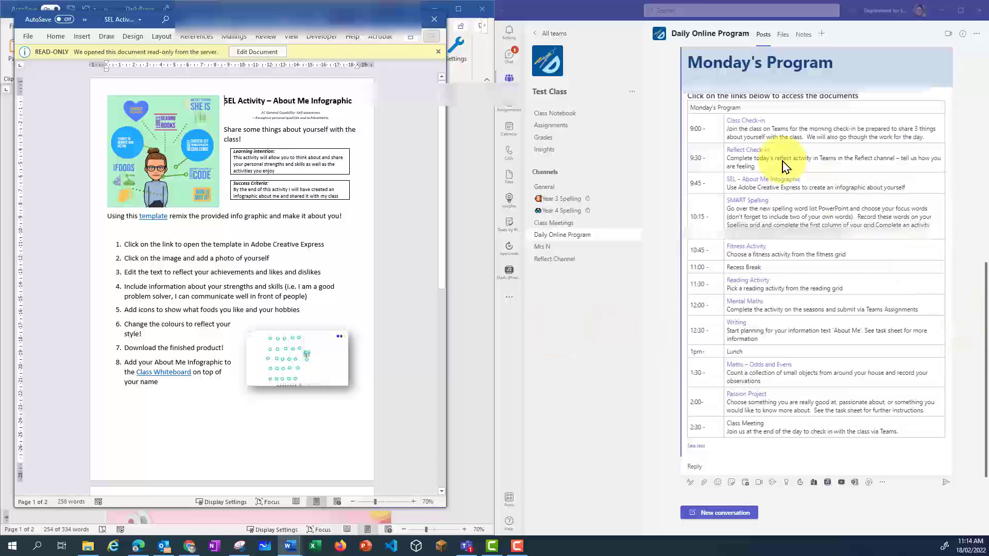